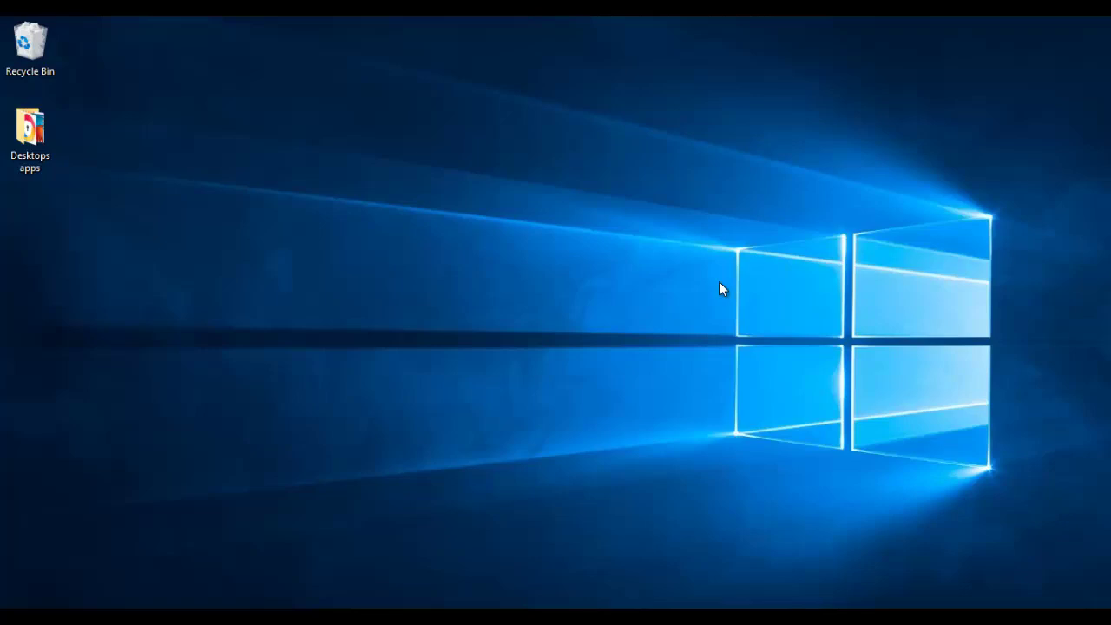
Step: Search the Start menu for 'control' so Control Panel appears as the best match
key("super")
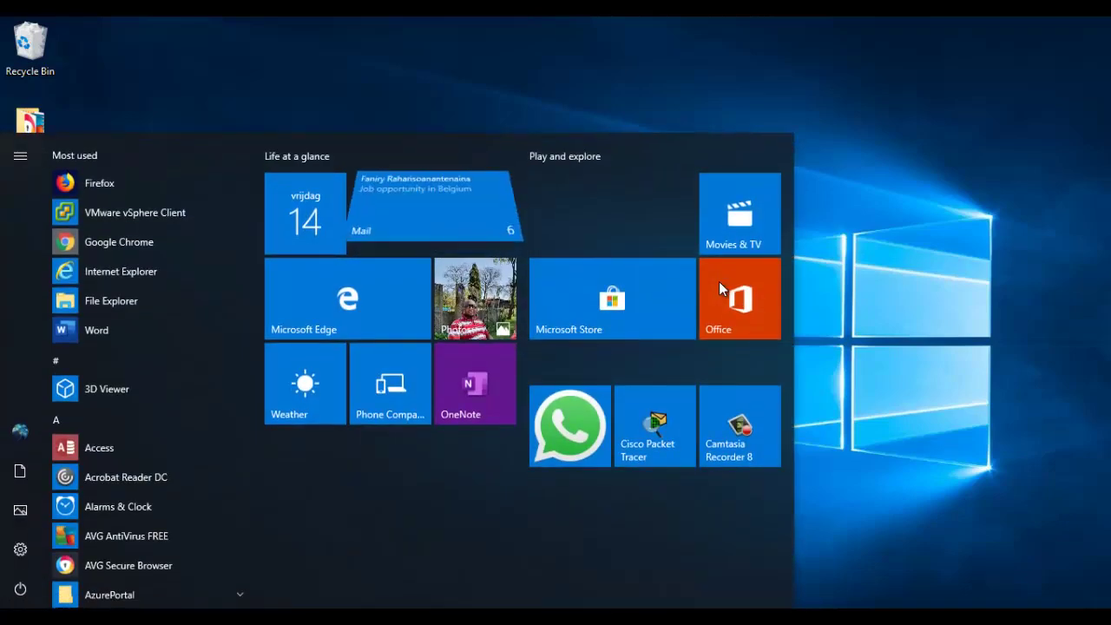
type("control")
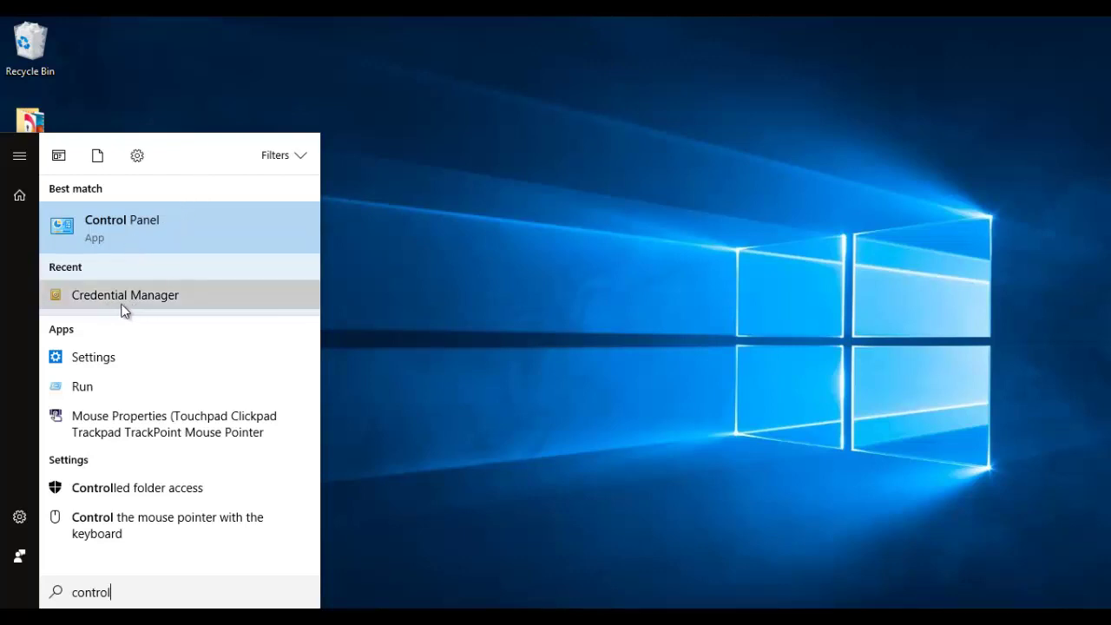
left_click(141, 226)
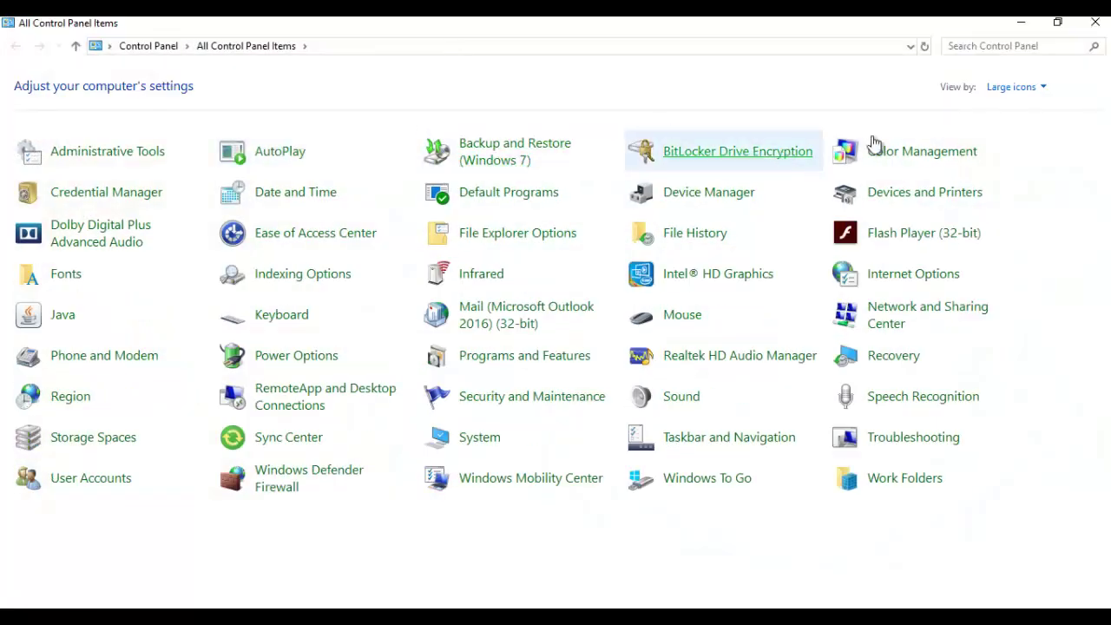
left_click(1036, 91)
left_click(1027, 110)
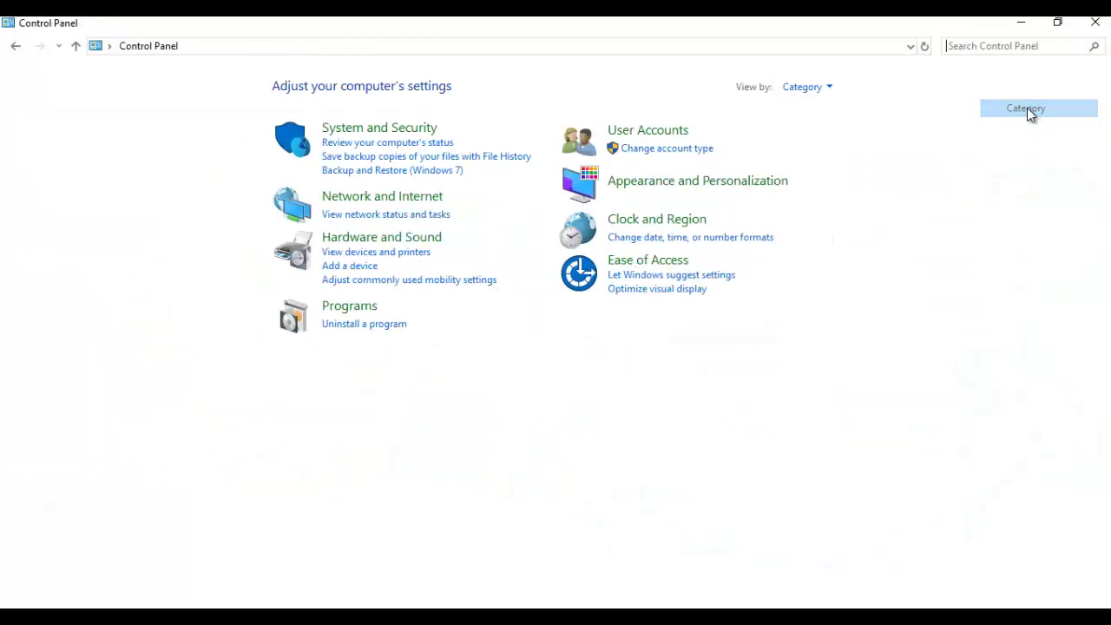
left_click(813, 87)
left_click(838, 133)
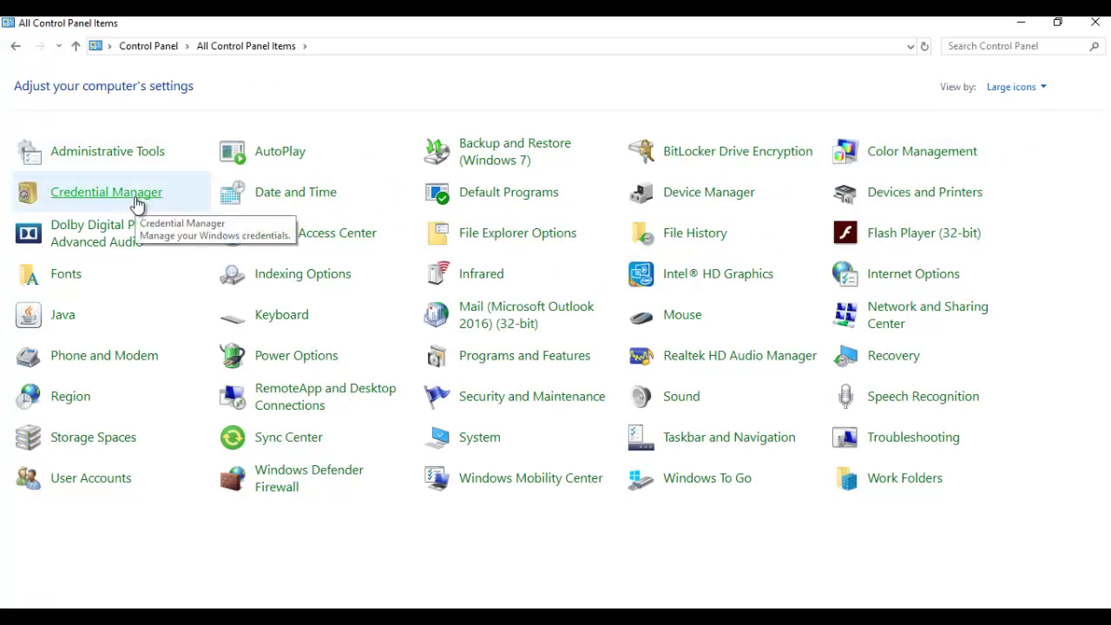
key("super")
type("cer")
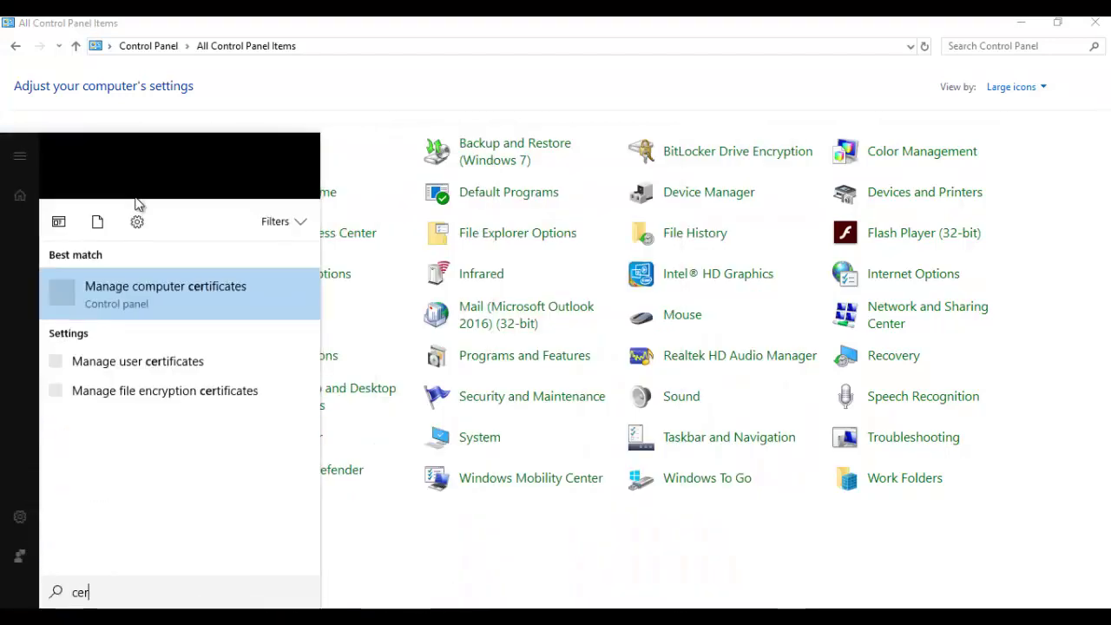
key("BackSpace")
key("BackSpace")
type("rede")
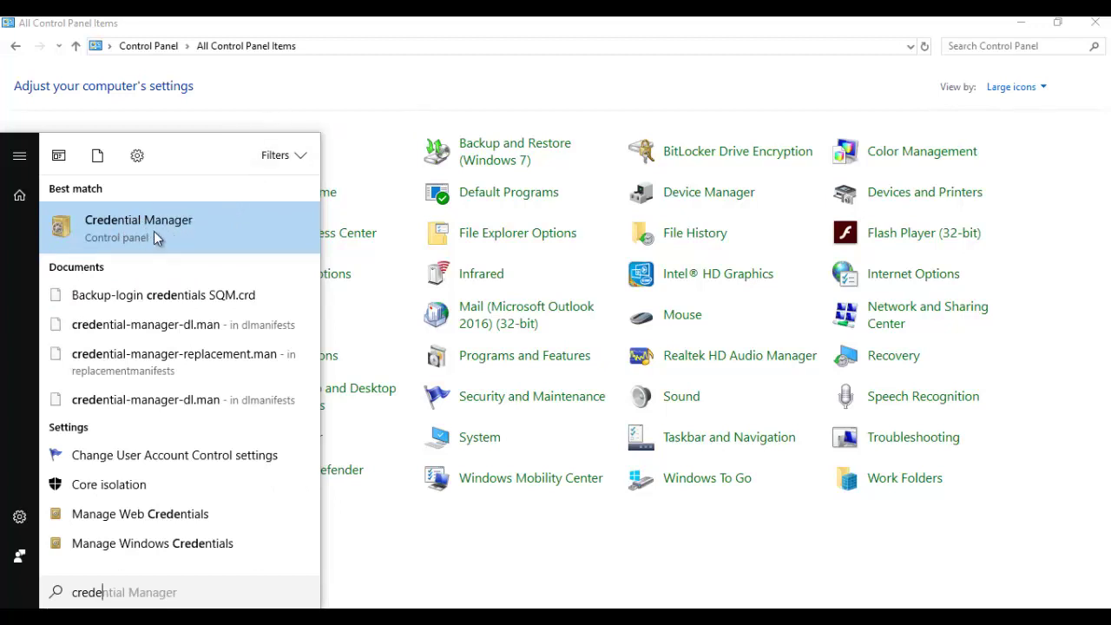
left_click(327, 95)
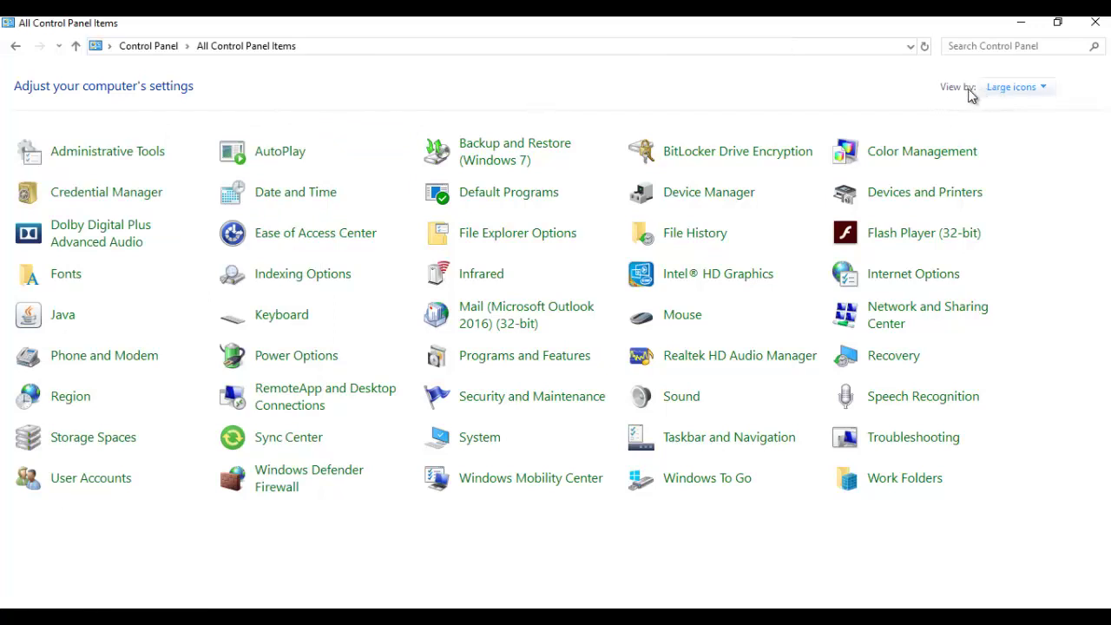
Step: Open Credential Manager from the All Control Panel Items grid to list saved web credentials
left_click(132, 205)
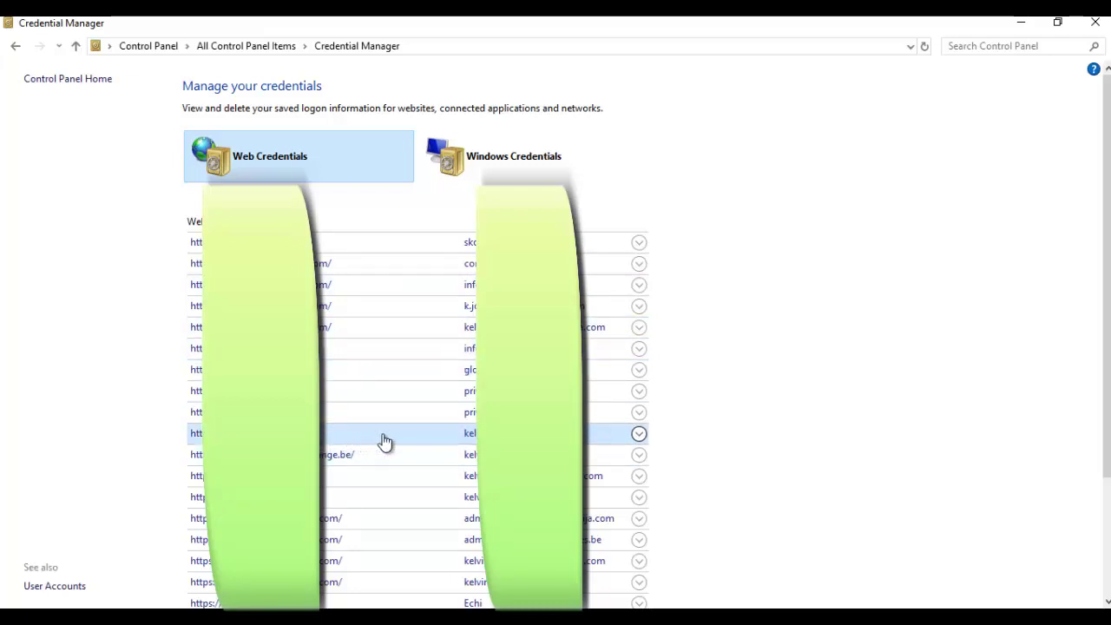
Step: Expand the login.live.com web credential and request to show its stored password
left_click(636, 479)
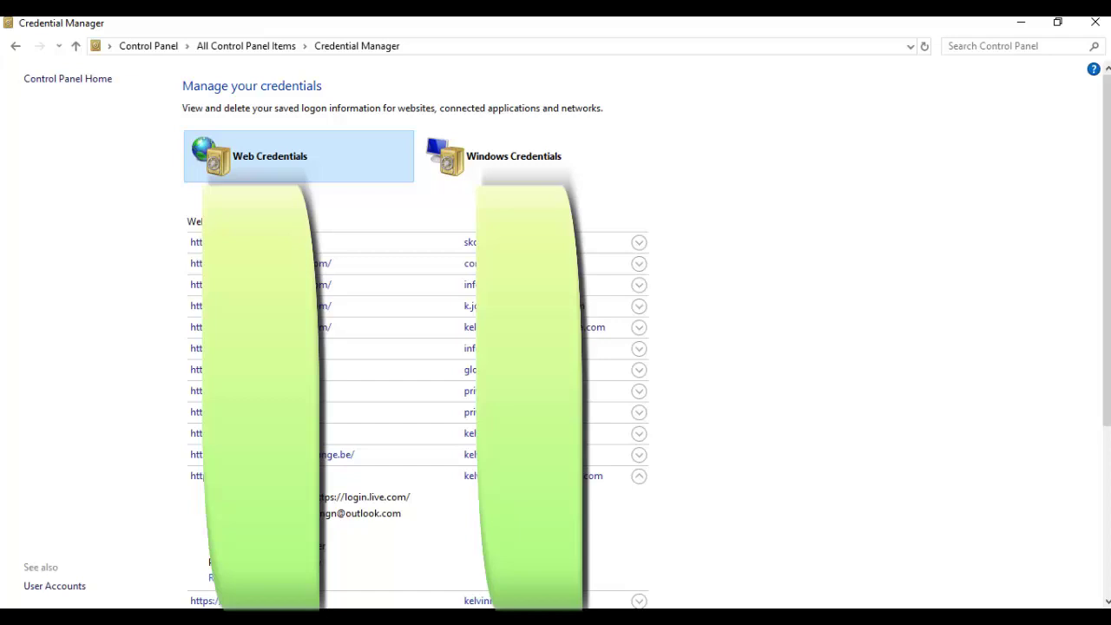
left_click(387, 510)
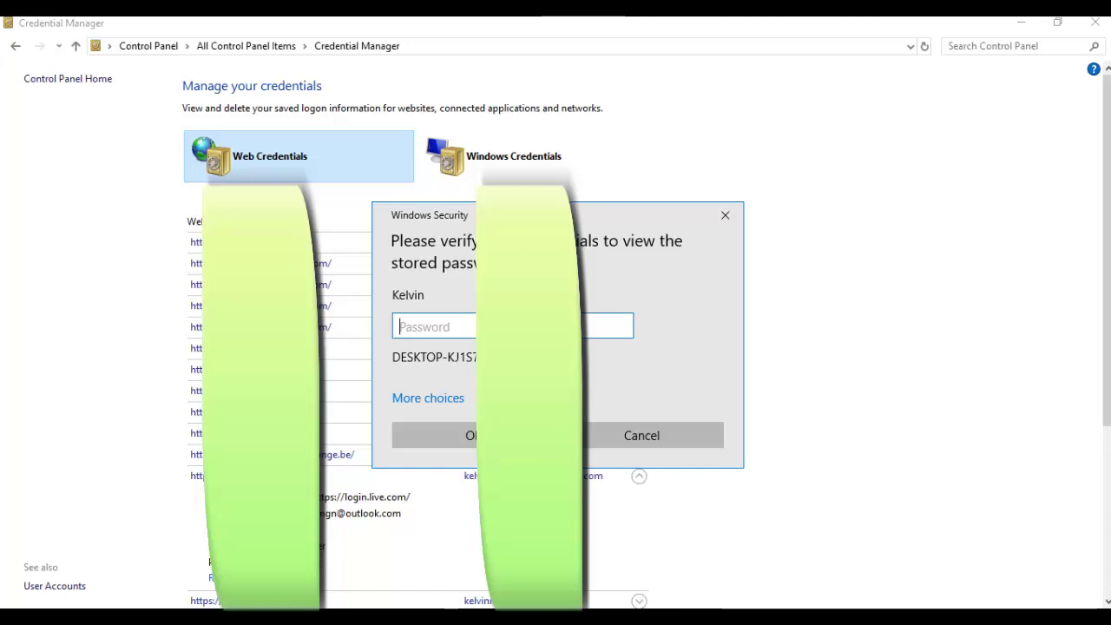
Step: Enter the Windows account password to reveal the login.live.com saved password
type("••••")
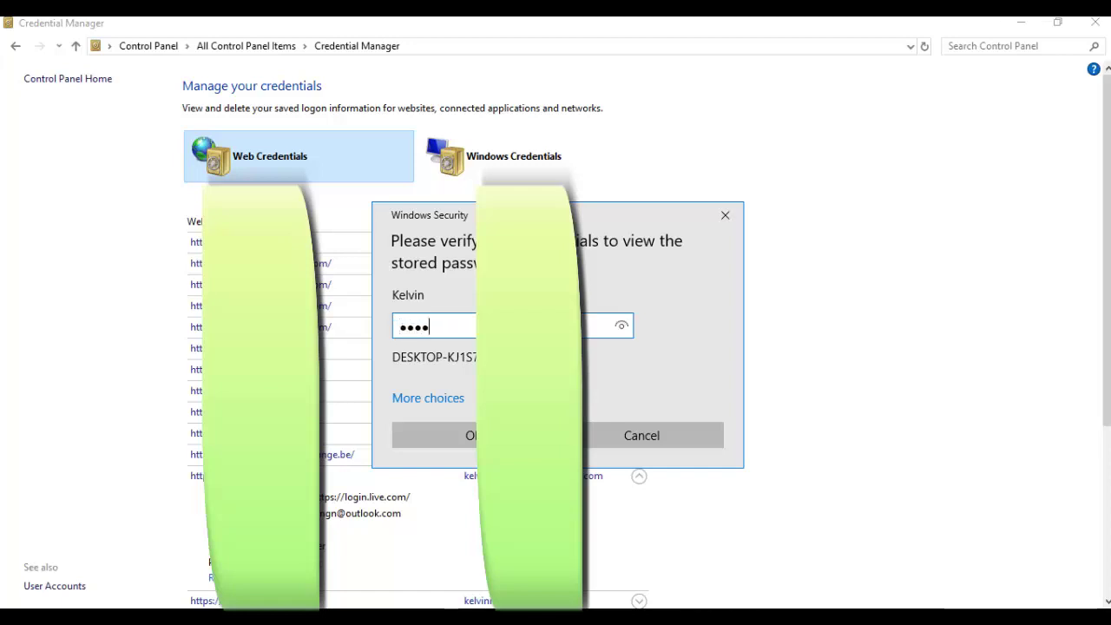
key("BackSpace")
key("BackSpace")
key("BackSpace")
key("BackSpace")
type("••••")
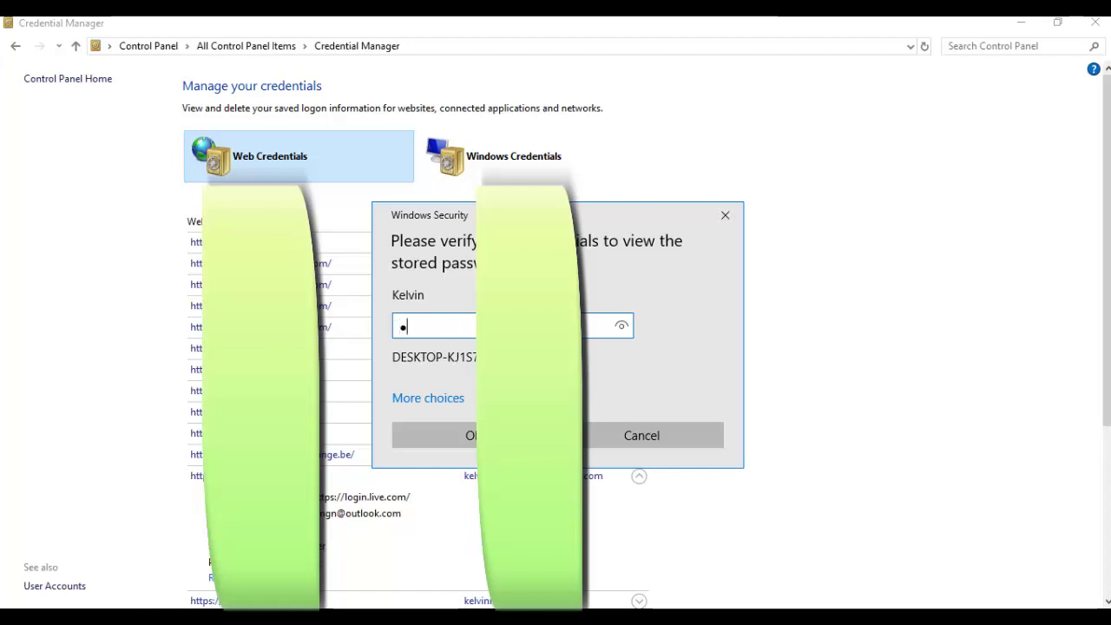
type("•••••")
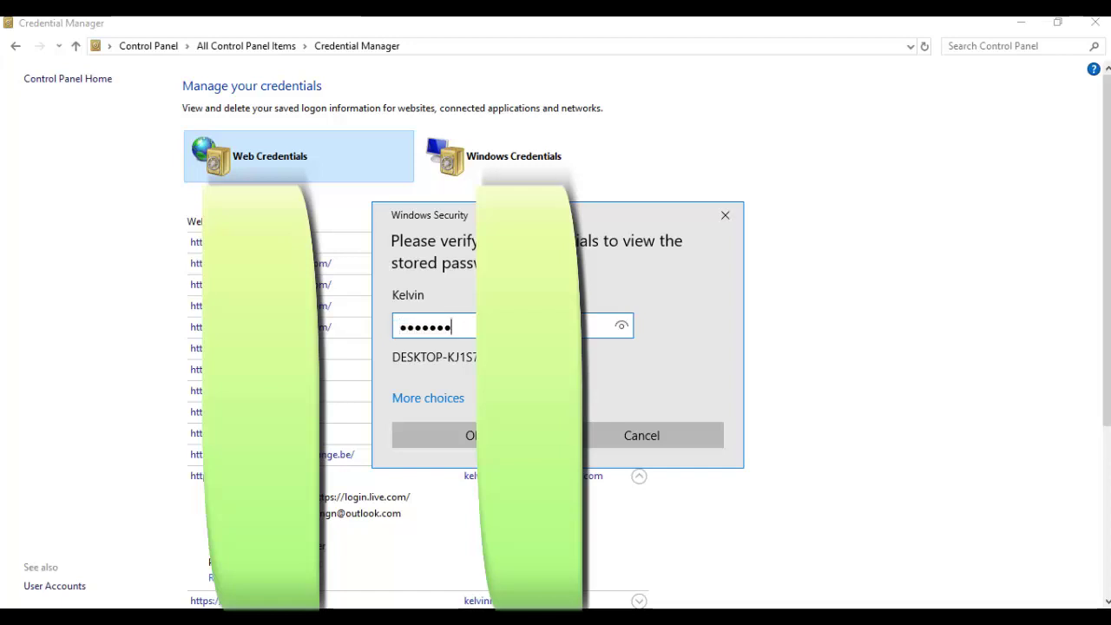
key("Return")
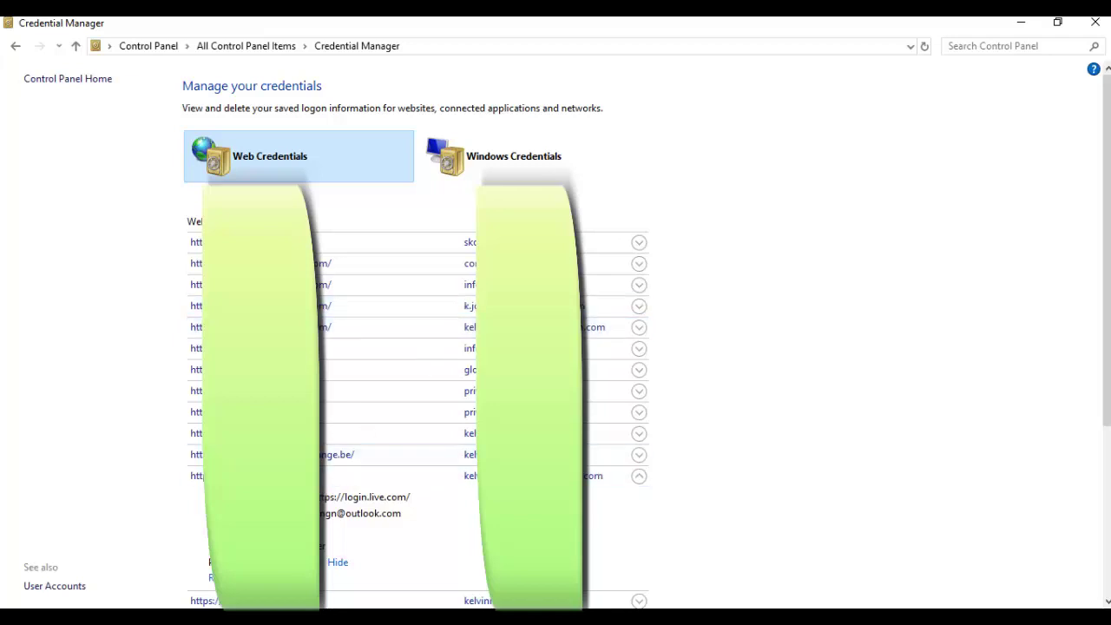
Step: Hide the revealed login.live.com password again
left_click(338, 562)
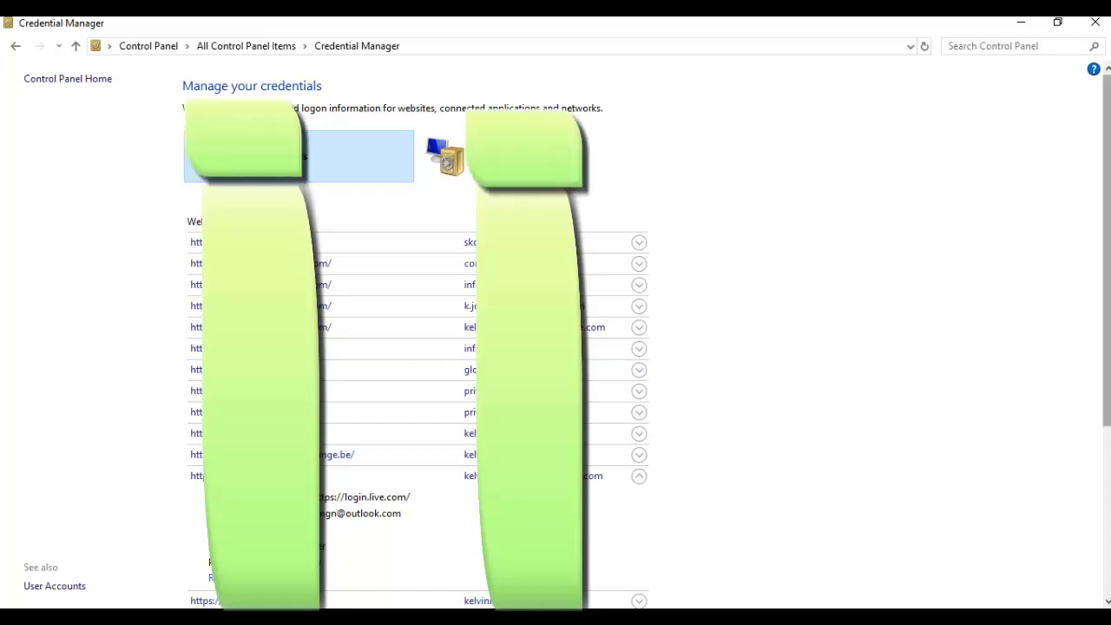
scroll(1089, 276, "down", 3)
scroll(720, 340, "up", 1)
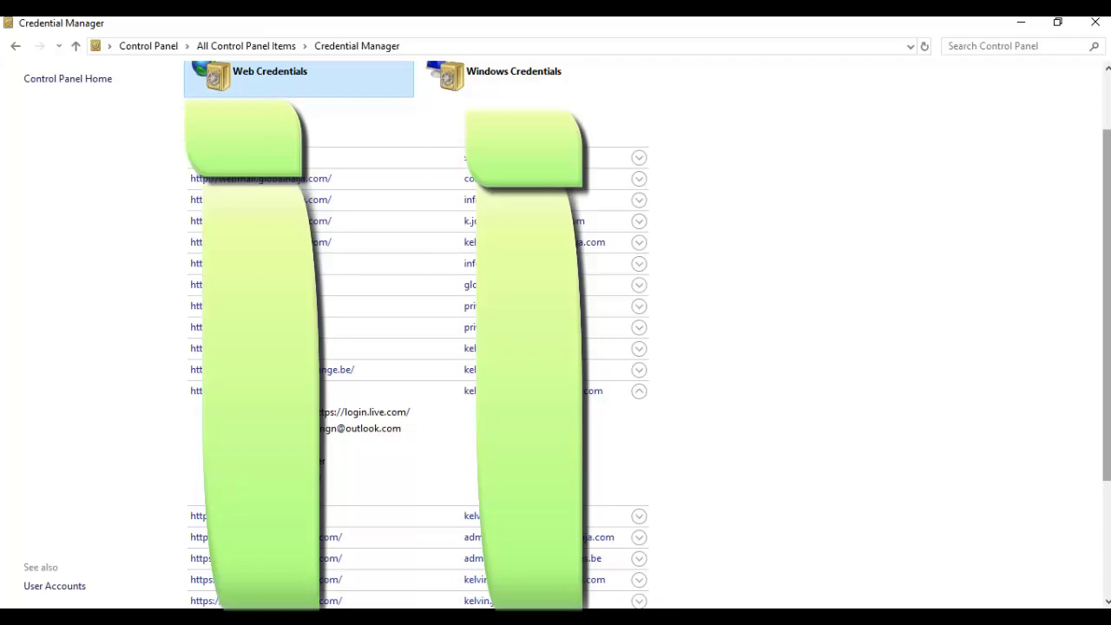
scroll(728, 192, "up", 2)
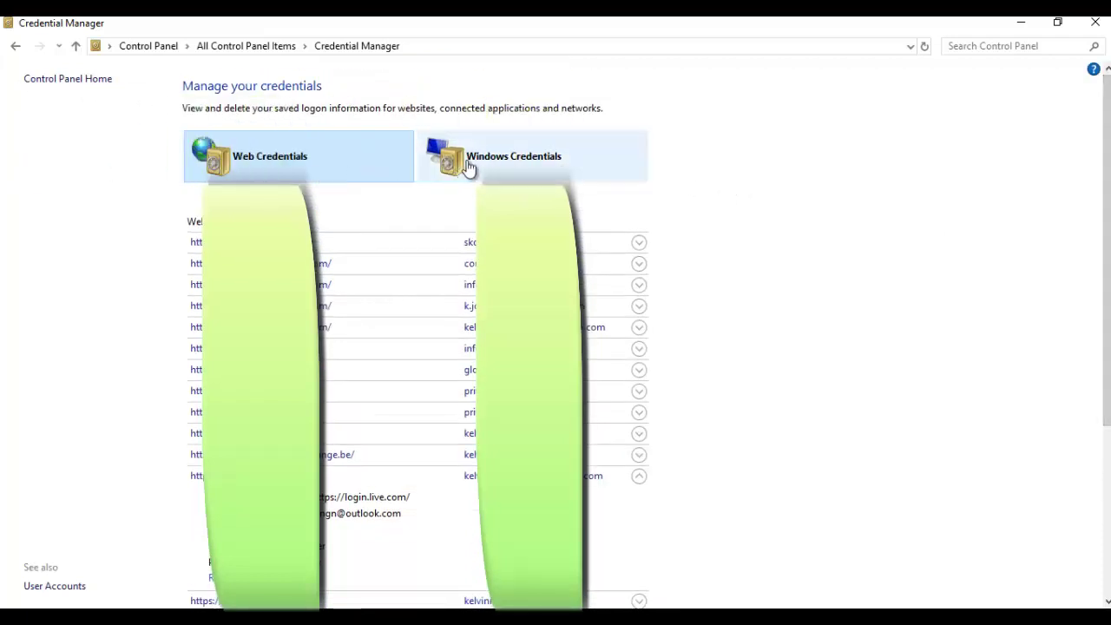
Step: Switch to Windows Credentials and expand the first generic credential, showing Local computer persistence
left_click(486, 171)
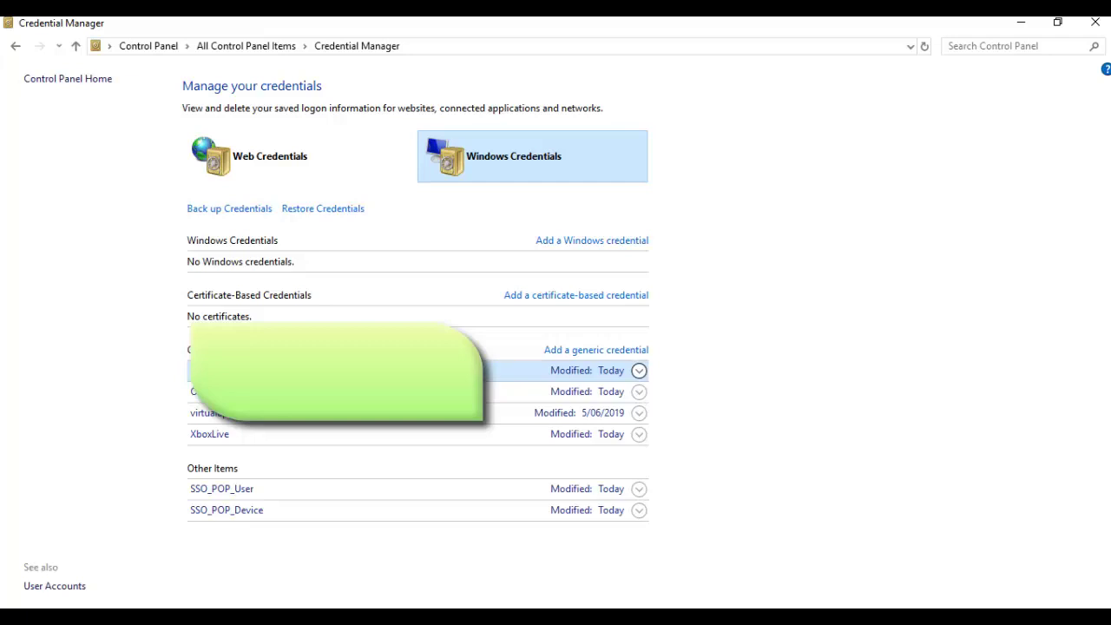
left_click(638, 373)
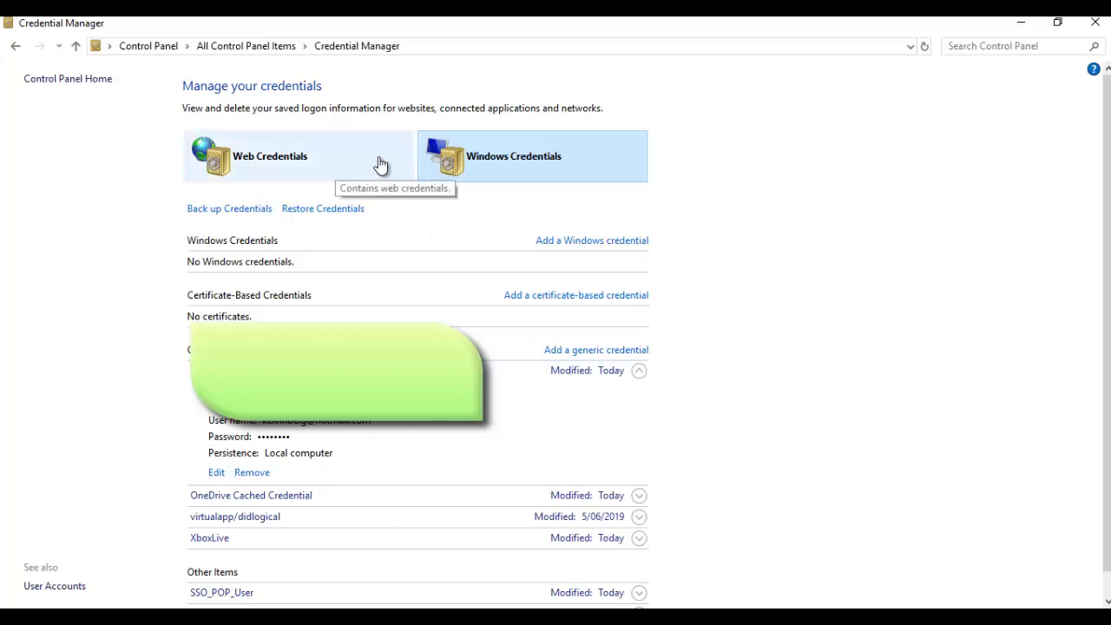
left_click(227, 211)
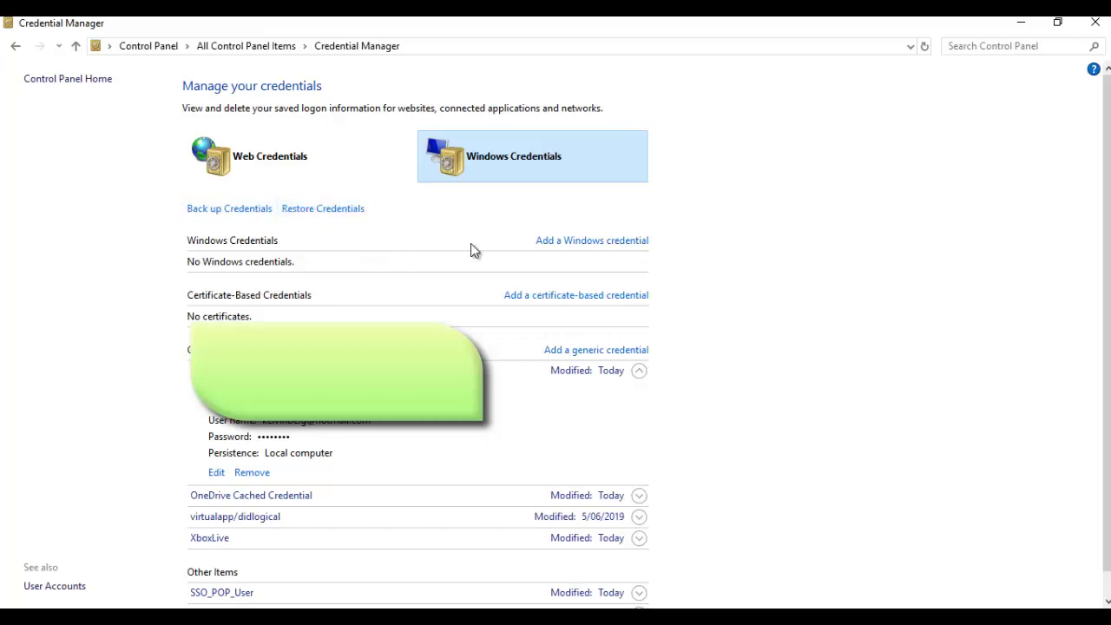
Step: Switch back to the Web Credentials list of saved website passwords
left_click(289, 157)
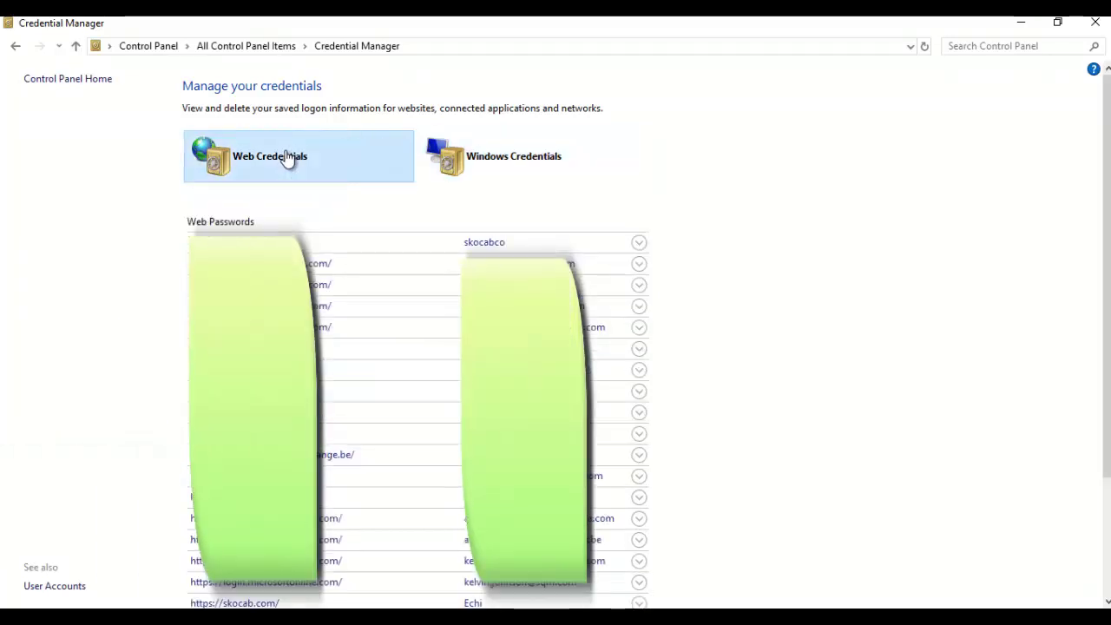